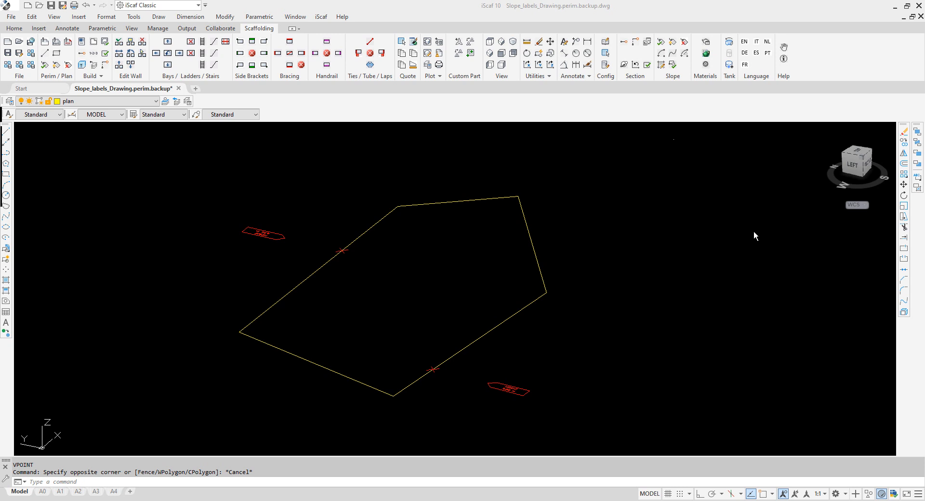
# Accept the default scaffold configuration with a top lift height of 8000.0 and a bottom lift height of 0.0
pyautogui.click(87, 45)
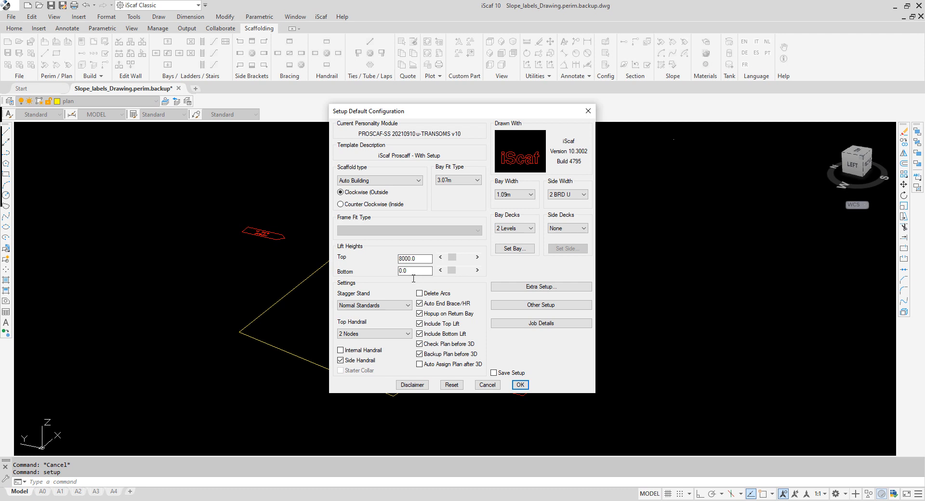
pyautogui.click(520, 384)
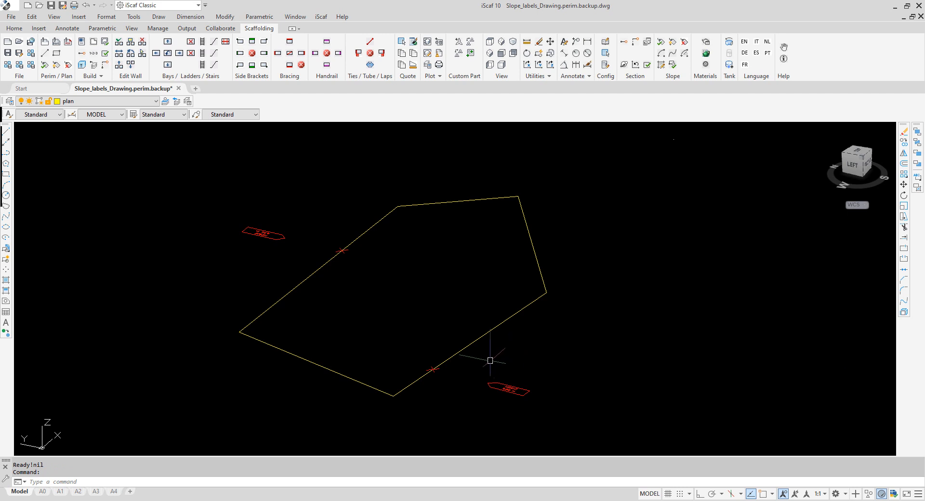
# Generate the scaffold bay plan around the yellow building perimeter with its two slope height labels, and undo the last operation
pyautogui.scroll(5, 282, 243)
pyautogui.scroll(-5, 429, 326)
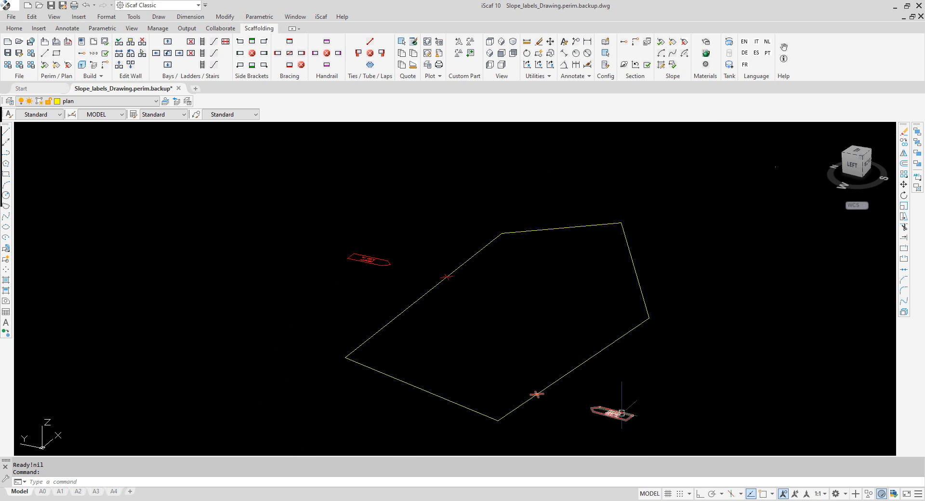
pyautogui.scroll(4, 647, 407)
pyautogui.scroll(5, 651, 381)
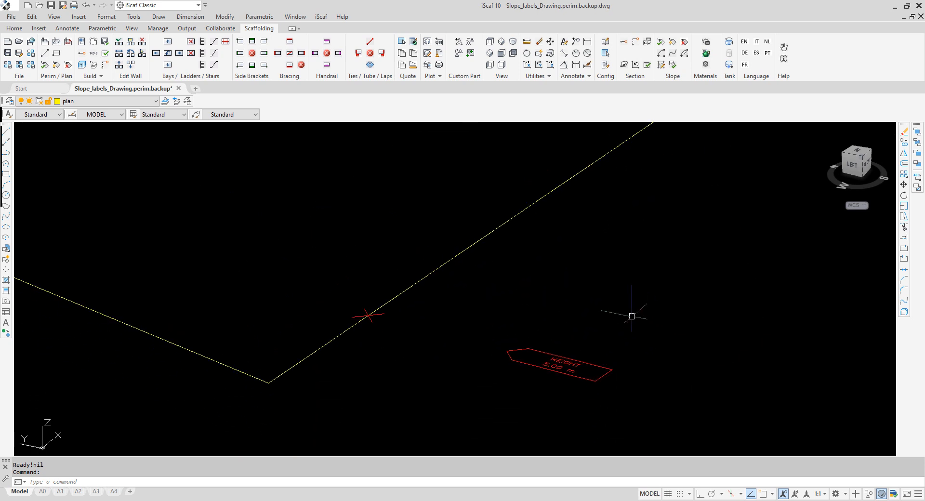
pyautogui.scroll(-5, 603, 309)
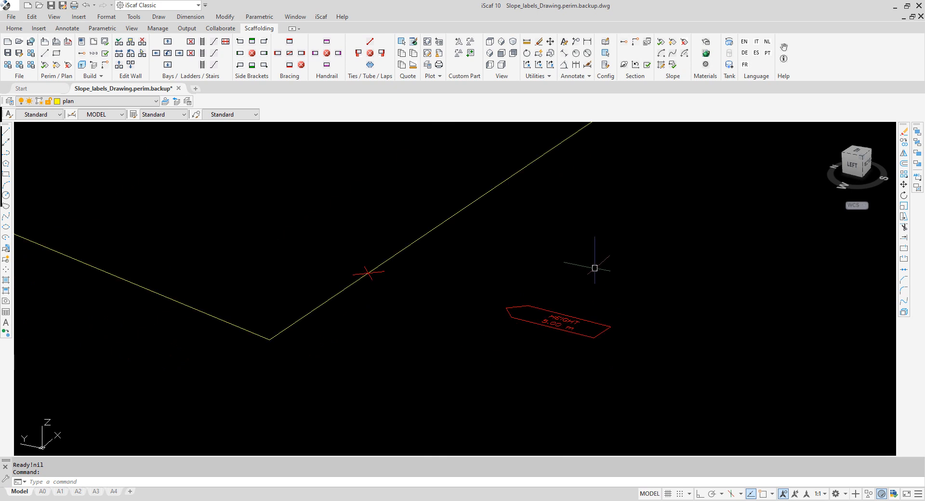
pyautogui.moveTo(486, 207); pyautogui.dragTo(467, 308, button='middle')
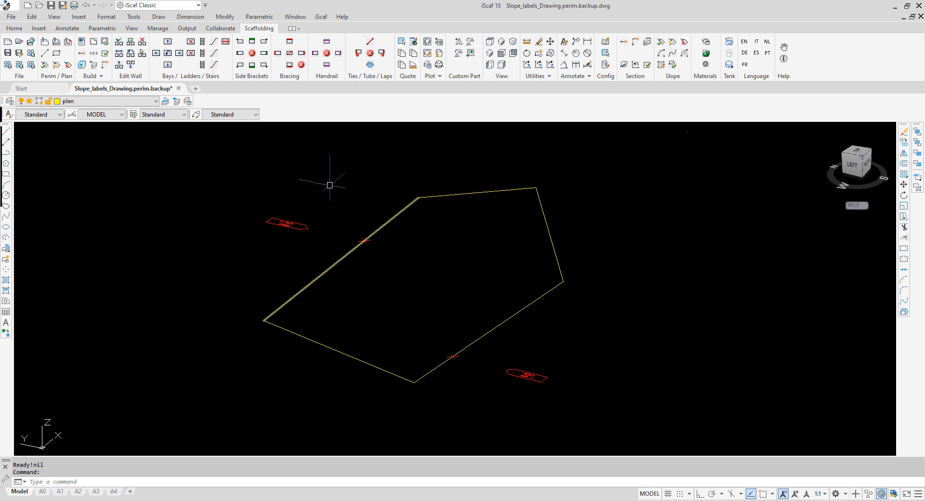
pyautogui.click(98, 50)
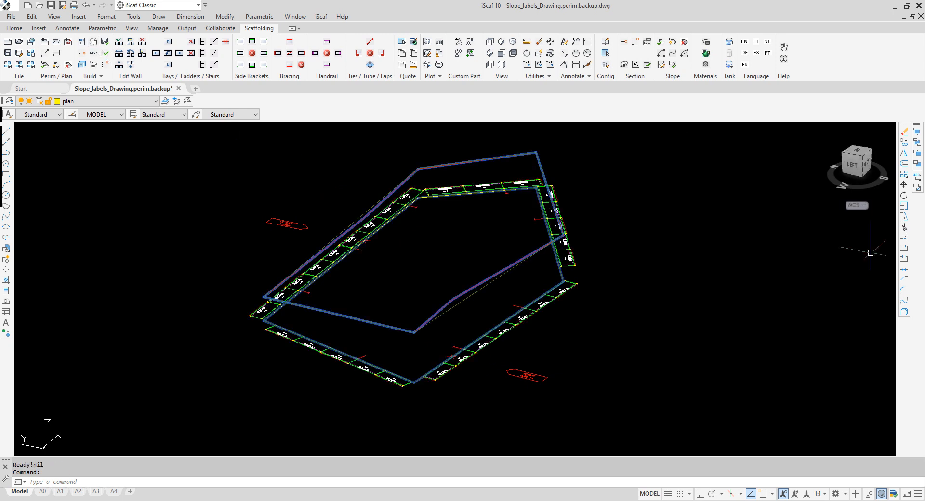
pyautogui.hotkey('ctrl', 'z')
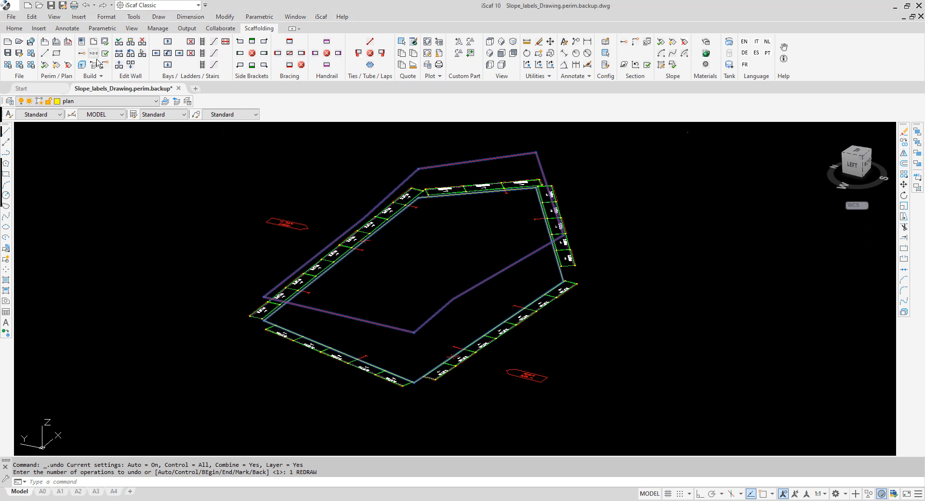
# Label all bays with bay length and with bay height as top minus bottom, and rotate the bay text
pyautogui.click(97, 63)
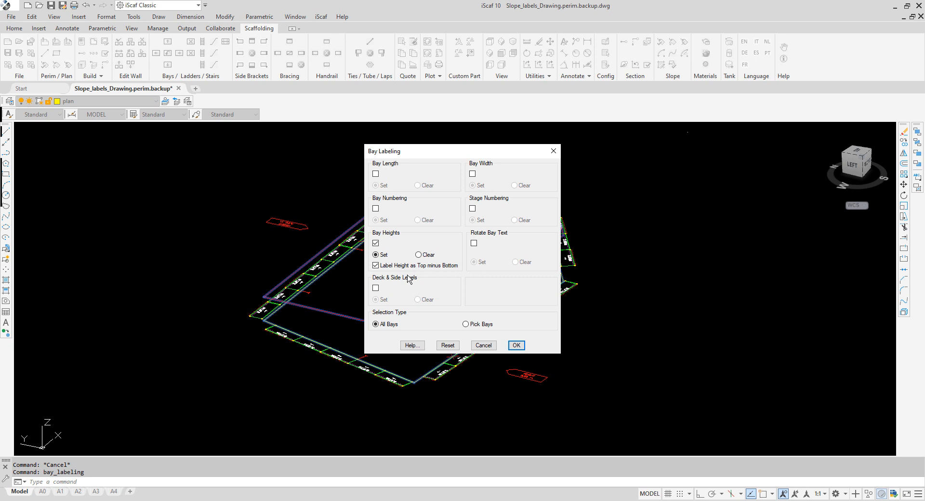
pyautogui.click(474, 244)
pyautogui.click(376, 174)
pyautogui.click(516, 345)
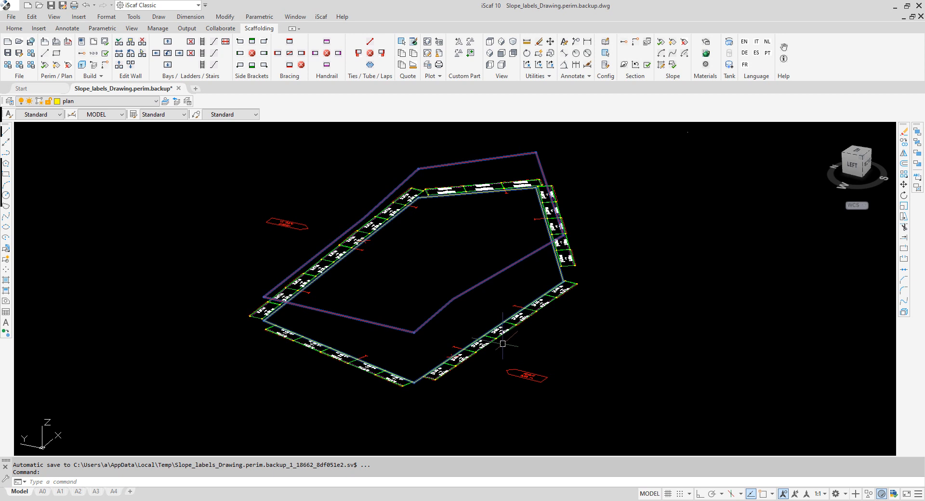
# Examine the bay height labels along the two long walls beside the slope height markers
pyautogui.scroll(6, 502, 342)
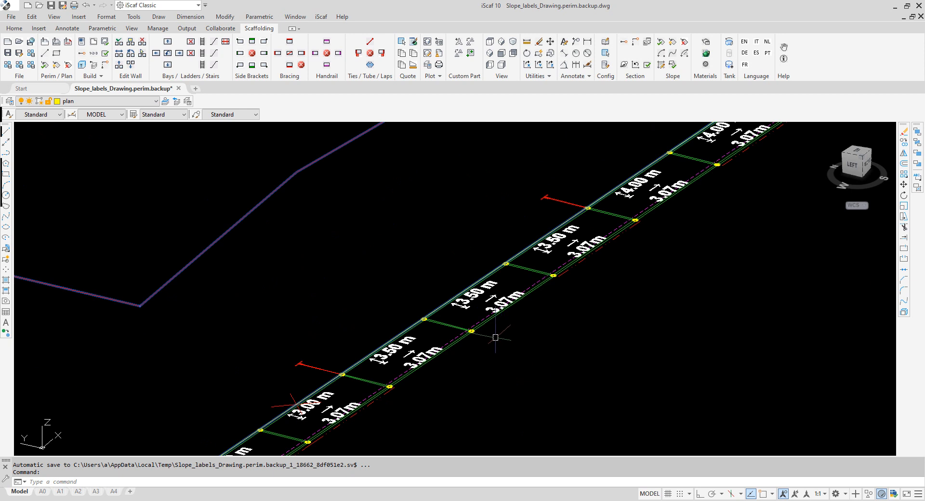
pyautogui.scroll(3, 473, 308)
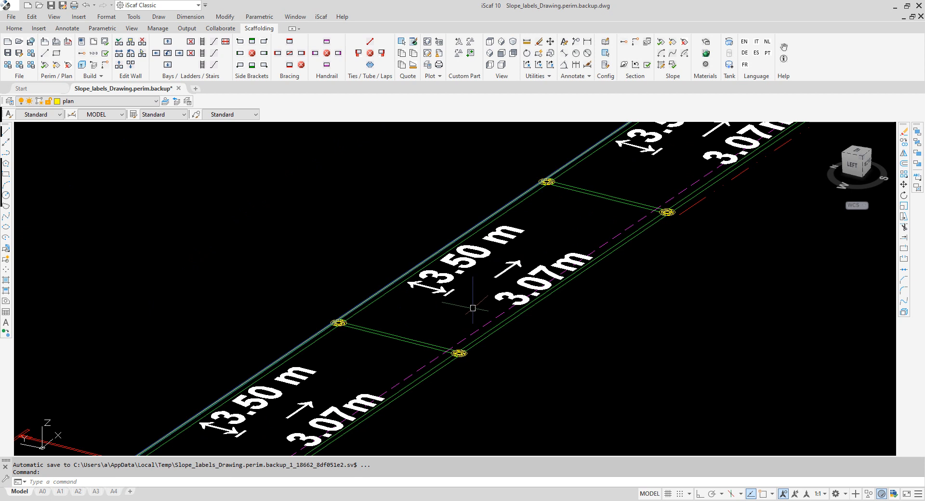
pyautogui.scroll(-5, 473, 308)
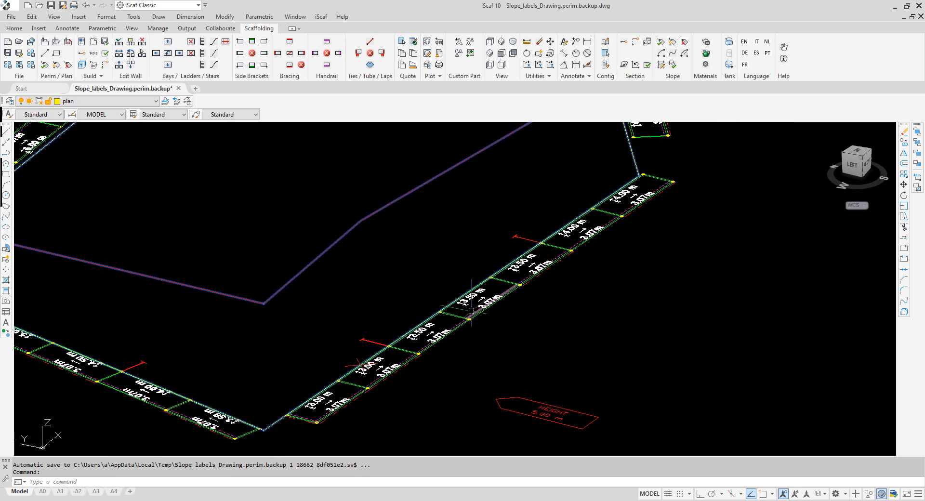
pyautogui.scroll(-3, 472, 310)
pyautogui.scroll(3, 388, 278)
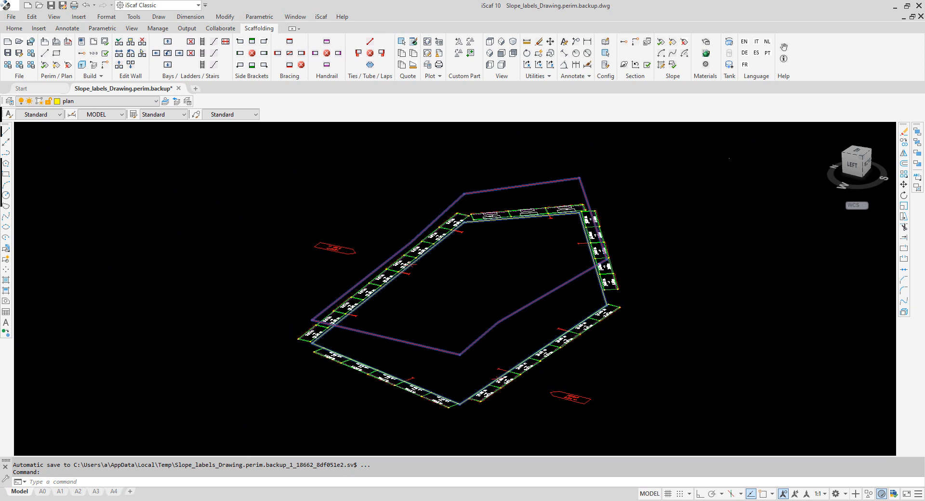
pyautogui.scroll(3, 388, 277)
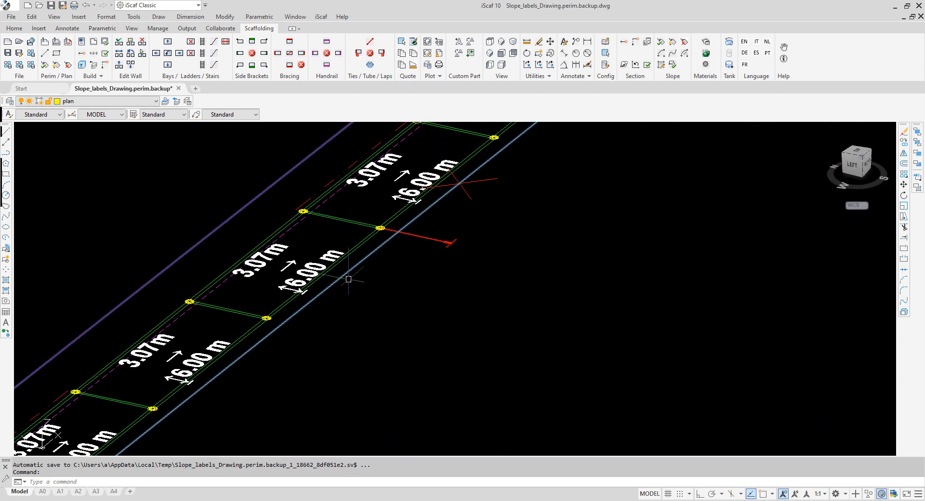
pyautogui.scroll(1, 336, 285)
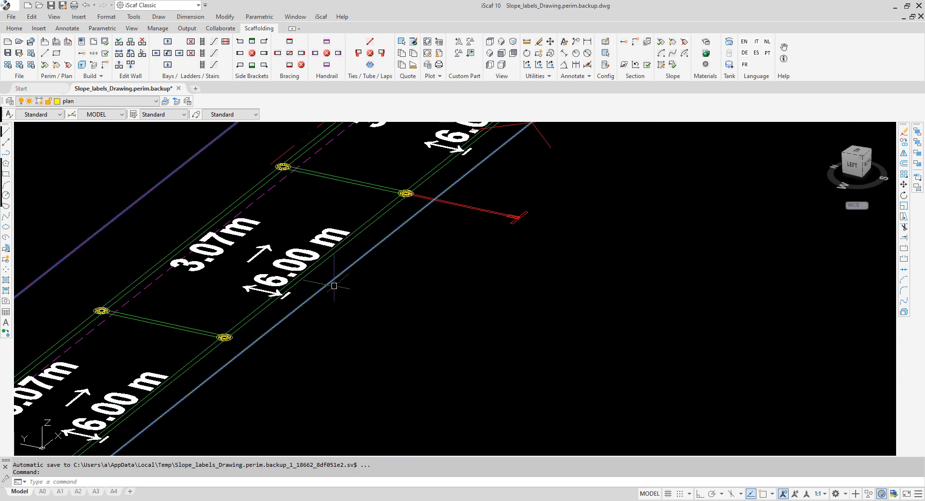
pyautogui.scroll(-5, 330, 286)
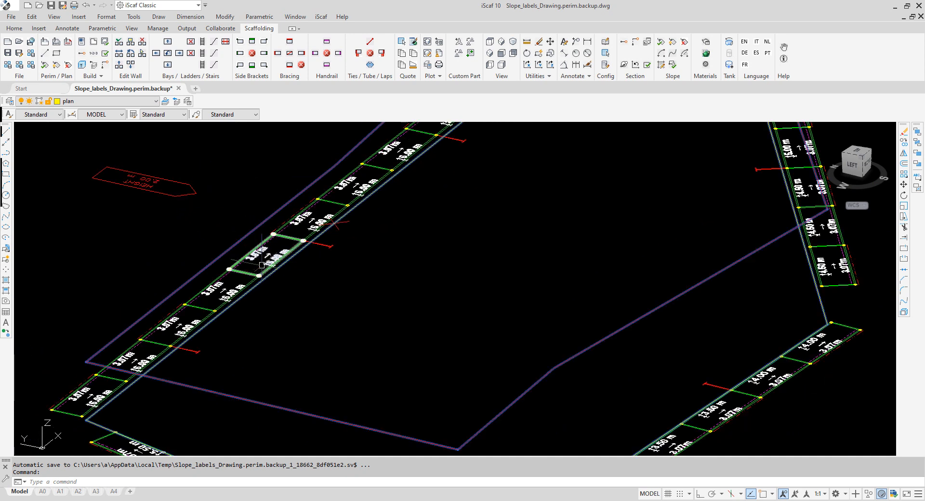
pyautogui.scroll(4, 262, 266)
pyautogui.scroll(-6, 262, 265)
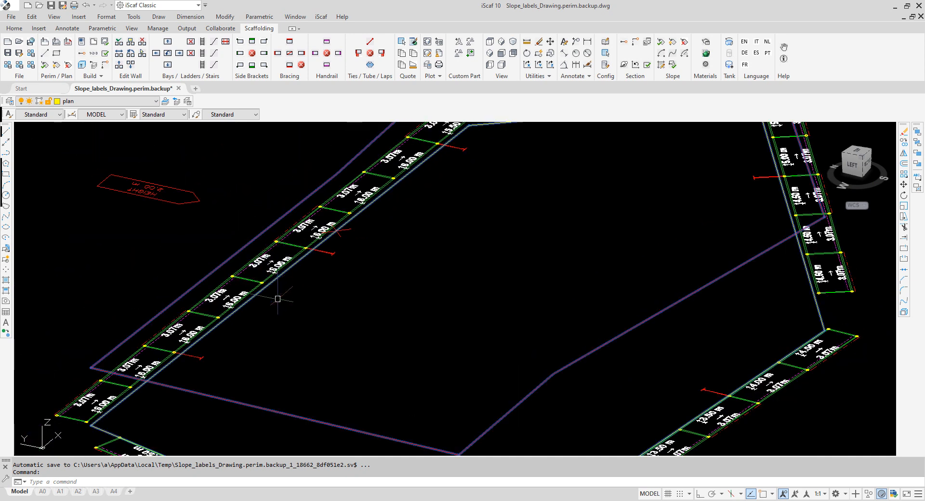
# Examine how the bay heights step along the short wall connecting the two long walls
pyautogui.scroll(5, 286, 401)
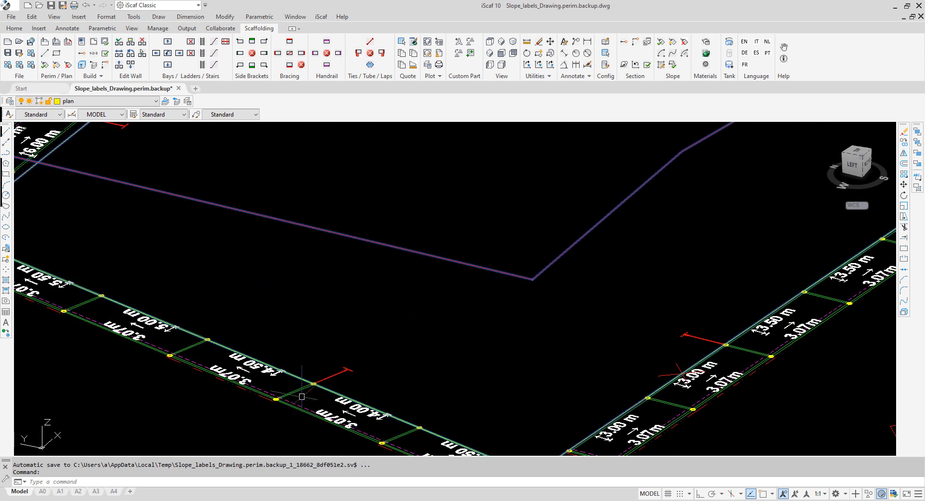
pyautogui.scroll(-3, 366, 414)
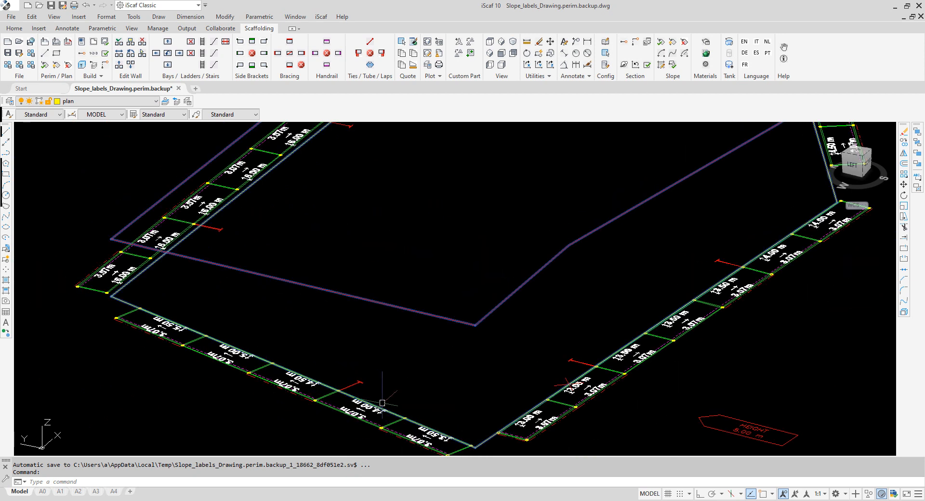
pyautogui.scroll(4, 433, 430)
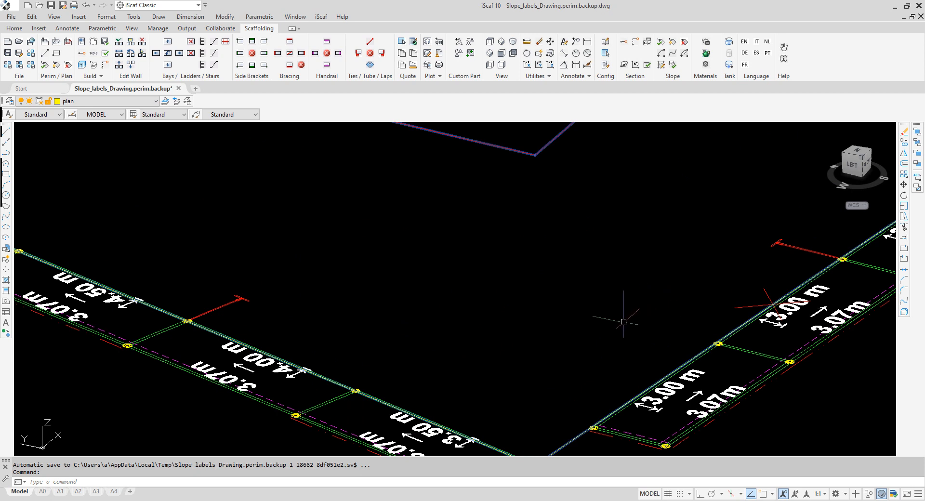
pyautogui.moveTo(340, 348); pyautogui.dragTo(611, 369, button='middle')
pyautogui.scroll(-2, 611, 369)
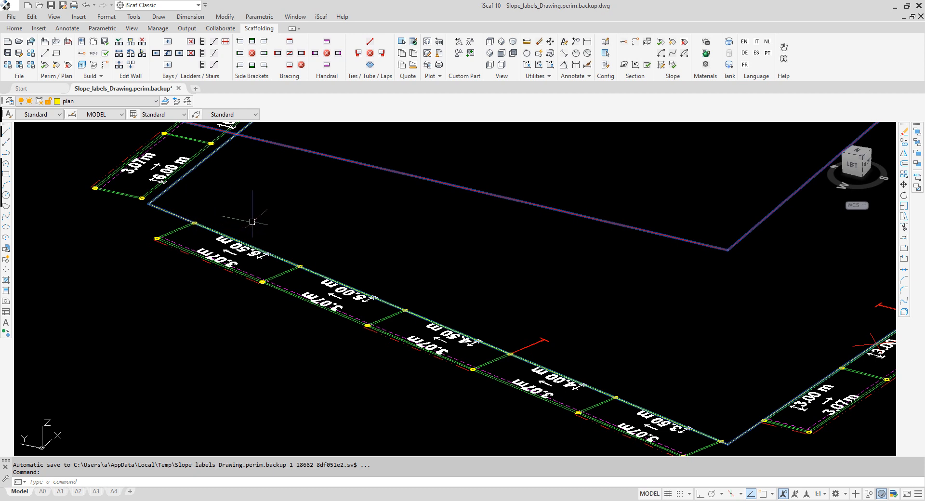
pyautogui.scroll(-2, 271, 228)
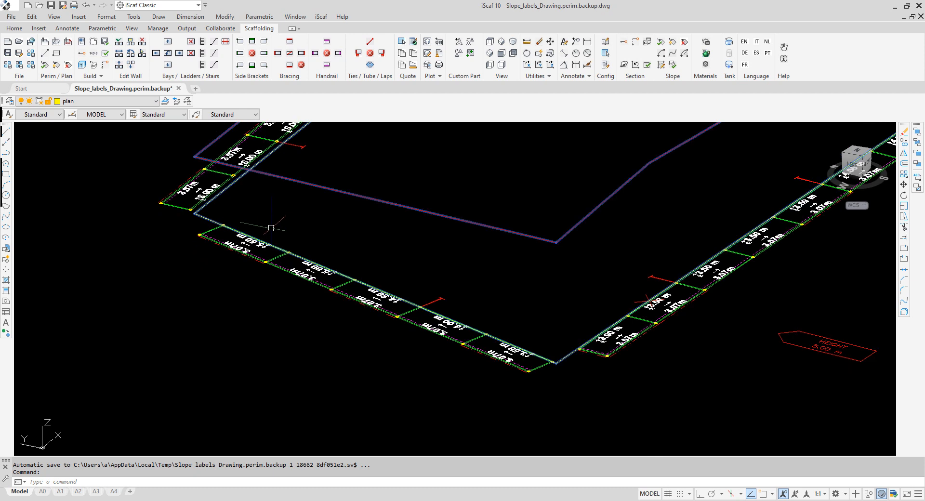
pyautogui.scroll(-2, 271, 228)
pyautogui.moveTo(354, 226); pyautogui.dragTo(339, 313, button='middle')
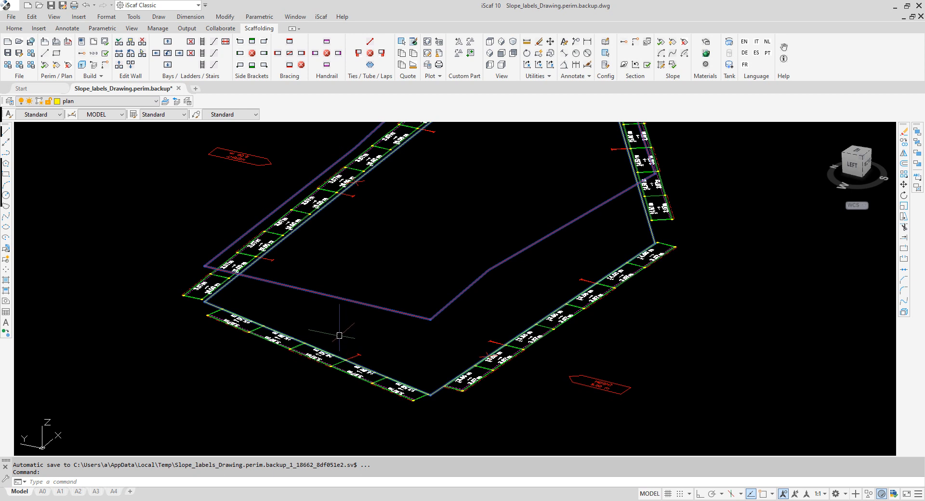
# Edit the wall details of the short connecting wall's middle bay, setting the bottom lift height to -2000.0 and the slope type to Detach
pyautogui.click(107, 51)
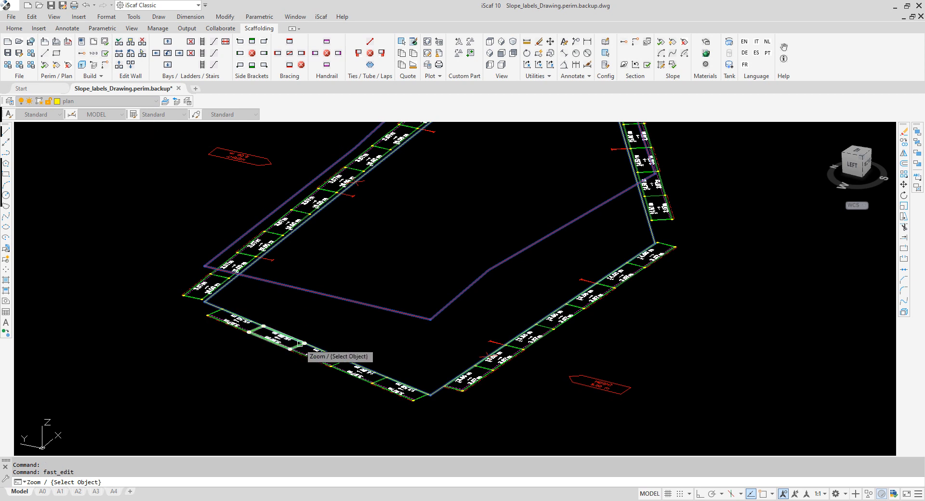
pyautogui.rightClick(319, 358)
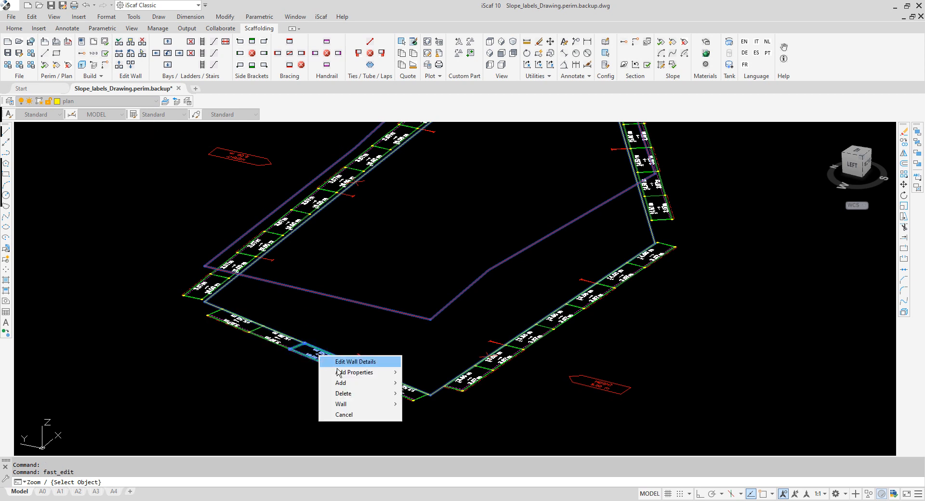
pyautogui.click(339, 362)
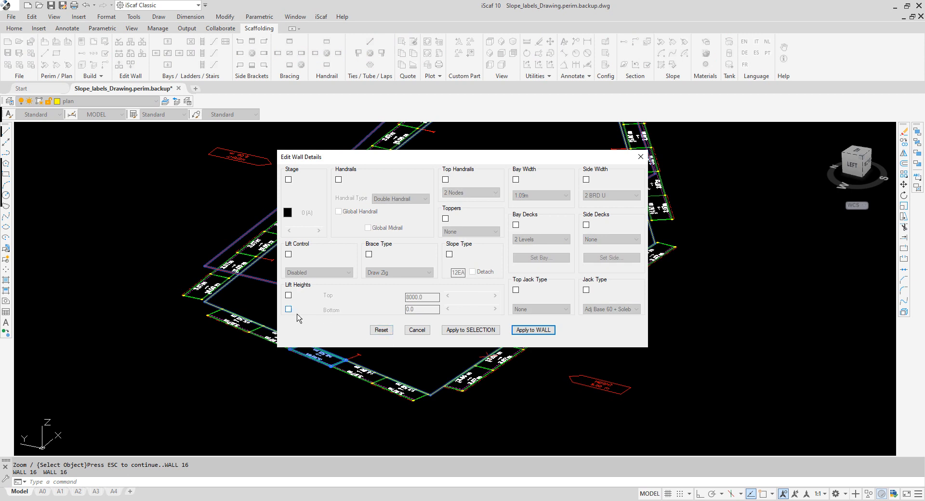
pyautogui.click(289, 310)
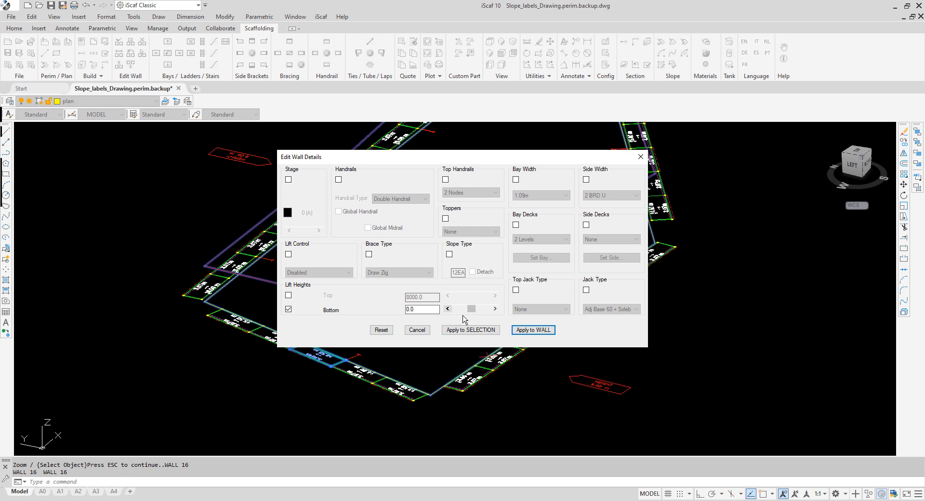
pyautogui.click(449, 309)
pyautogui.click(449, 309)
pyautogui.click(455, 261)
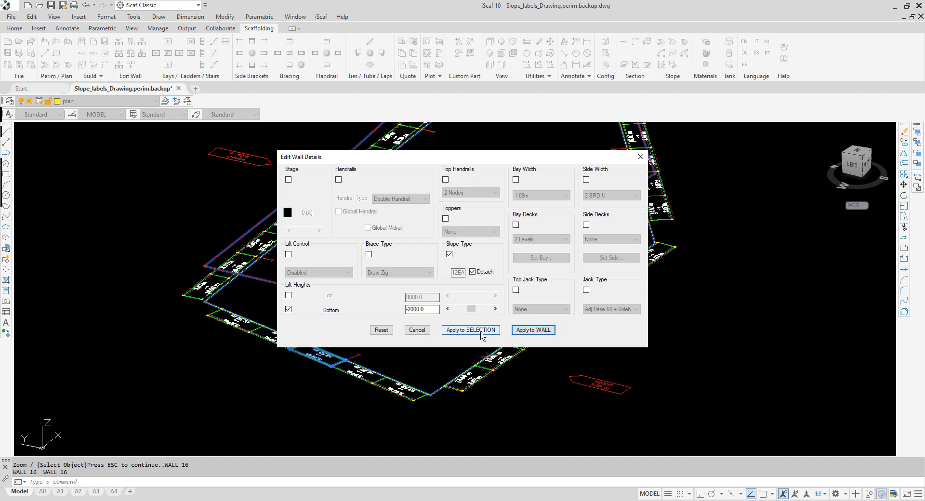
# Apply the edited wall details only to a window selection of bays on the short connecting wall
pyautogui.click(481, 331)
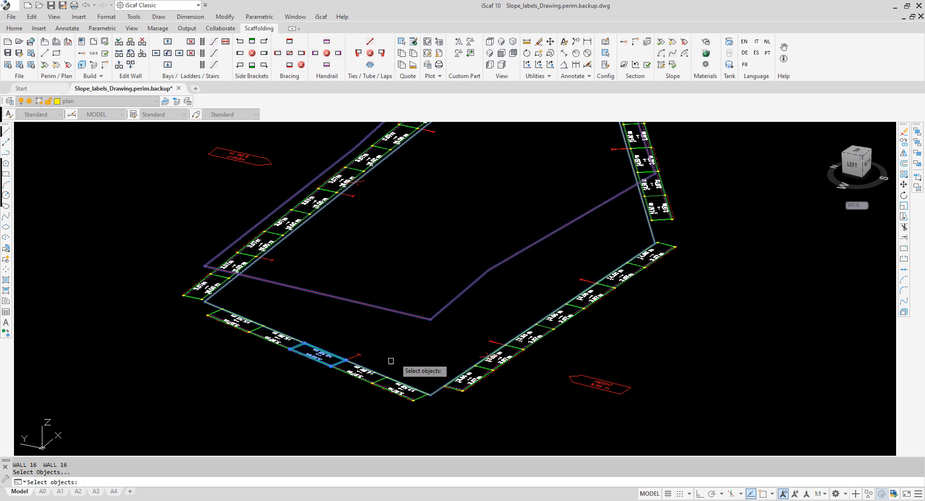
pyautogui.click(235, 299)
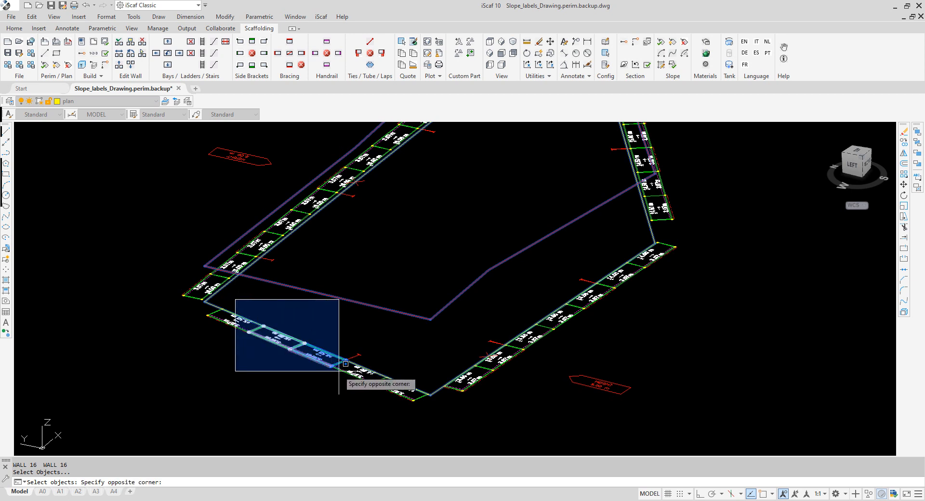
pyautogui.click(370, 384)
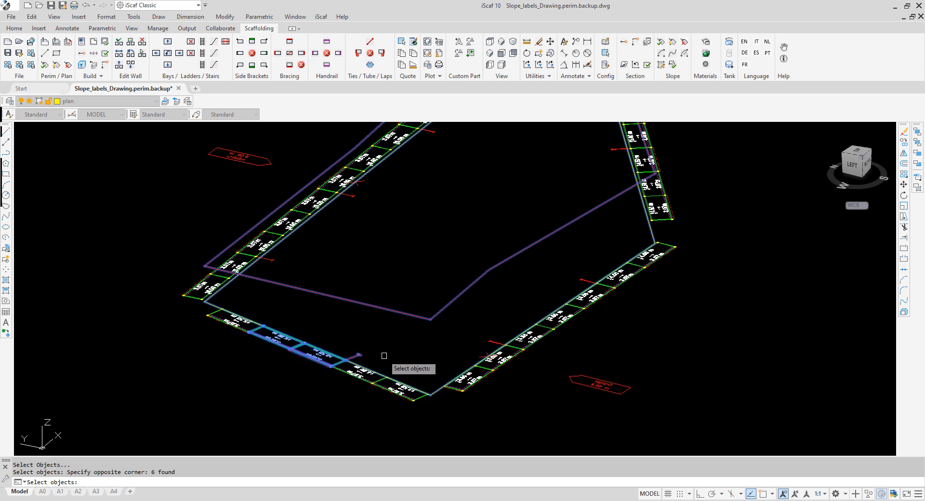
pyautogui.press('Return')
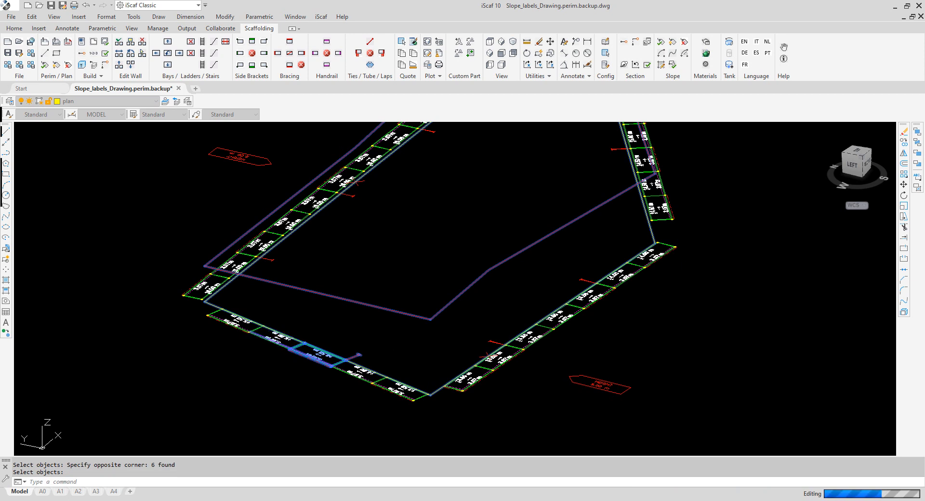
# Relabel all bays with length, top-minus-bottom height and rotated text to update the labels after the wall edit
pyautogui.scroll(3, 337, 346)
pyautogui.click(96, 64)
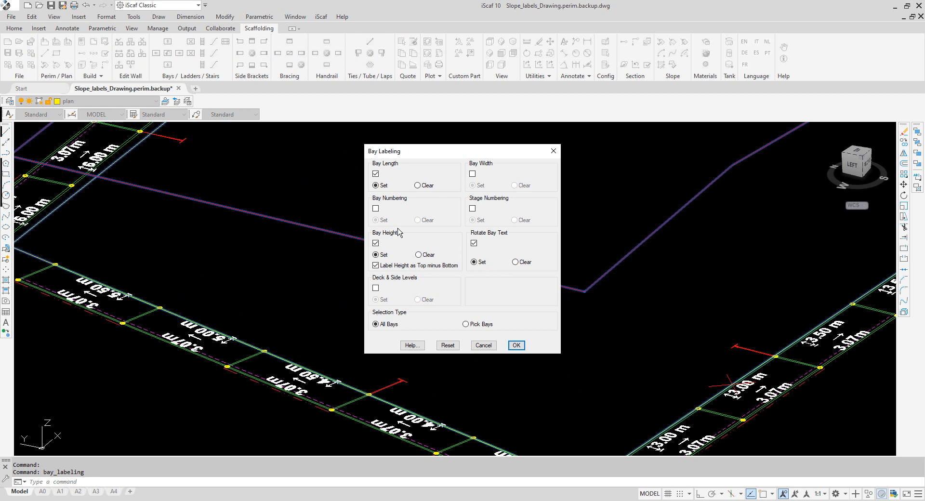
pyautogui.click(516, 346)
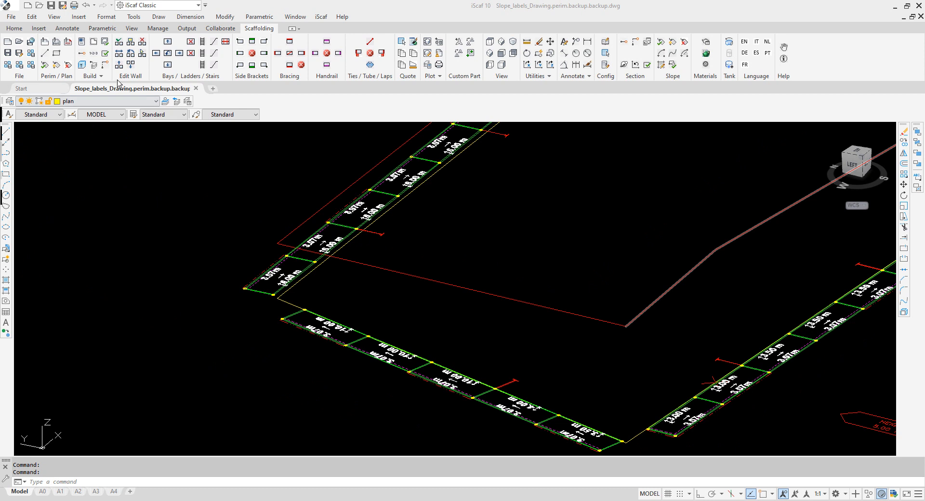
# Check the slope type and bottom lift height in the wall details of the short connecting wall's two detached bays
pyautogui.click(107, 44)
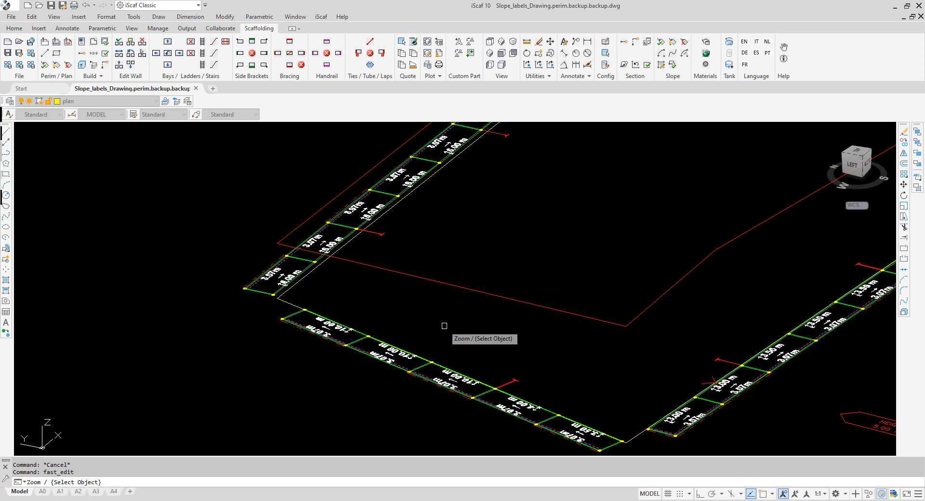
pyautogui.click(391, 354)
pyautogui.click(438, 365)
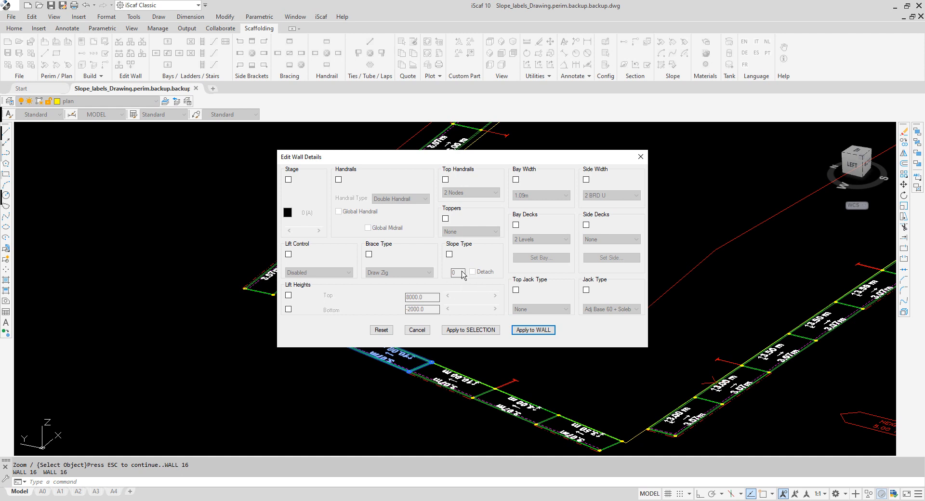
pyautogui.click(418, 329)
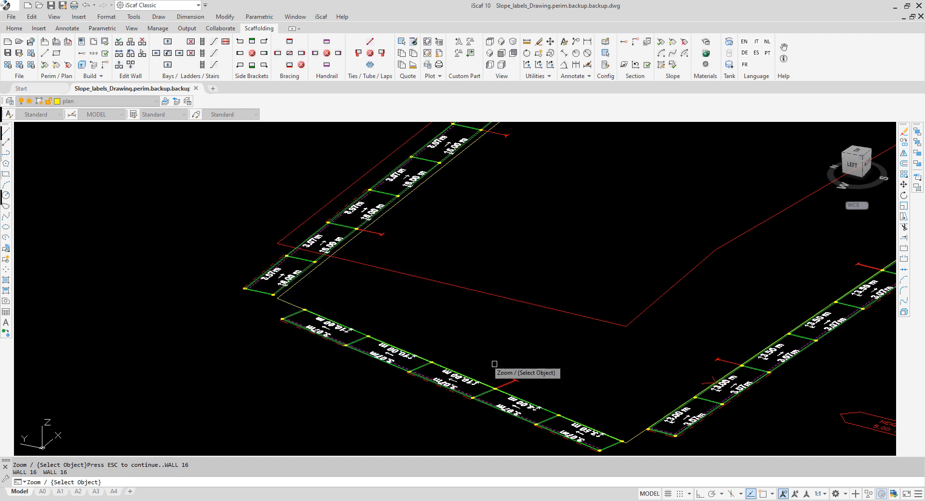
pyautogui.click(470, 398)
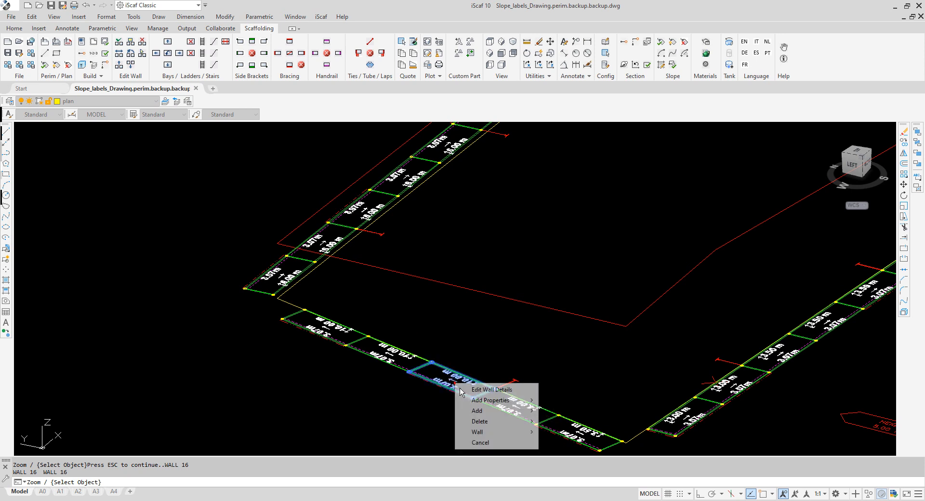
pyautogui.click(471, 390)
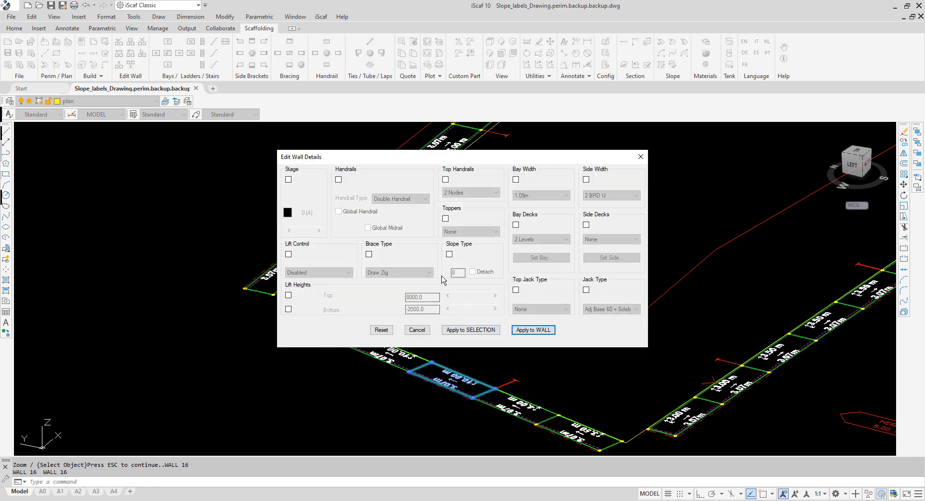
pyautogui.click(417, 330)
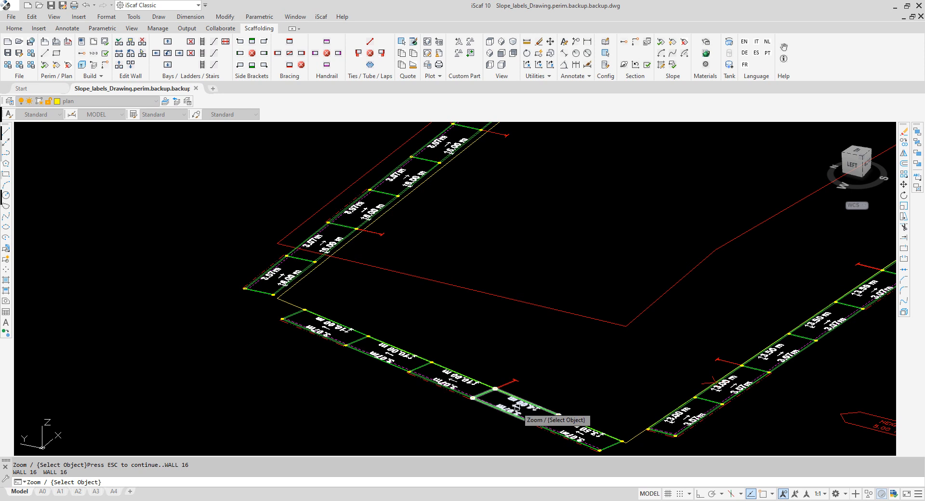
# Check the slope type and lift heights in the wall details of the short wall's two bays beyond the detached ones
pyautogui.click(522, 413)
pyautogui.click(529, 414)
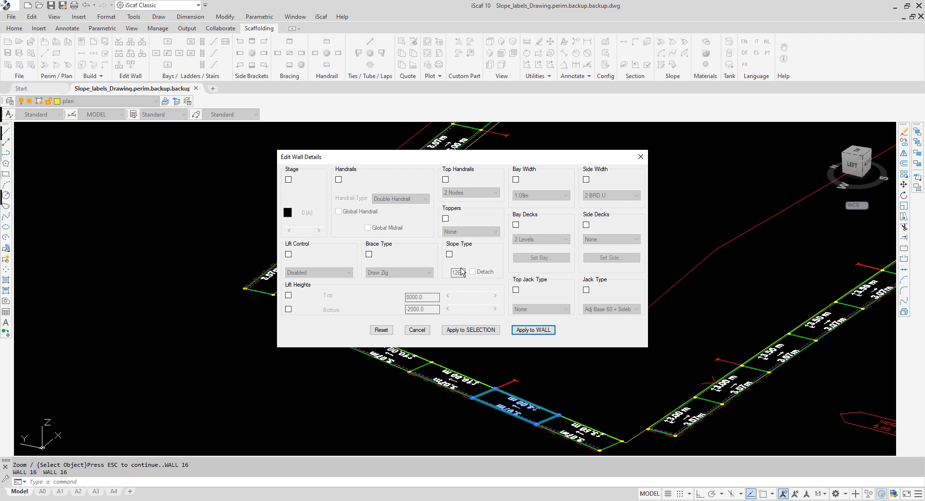
pyautogui.click(418, 331)
pyautogui.rightClick(587, 443)
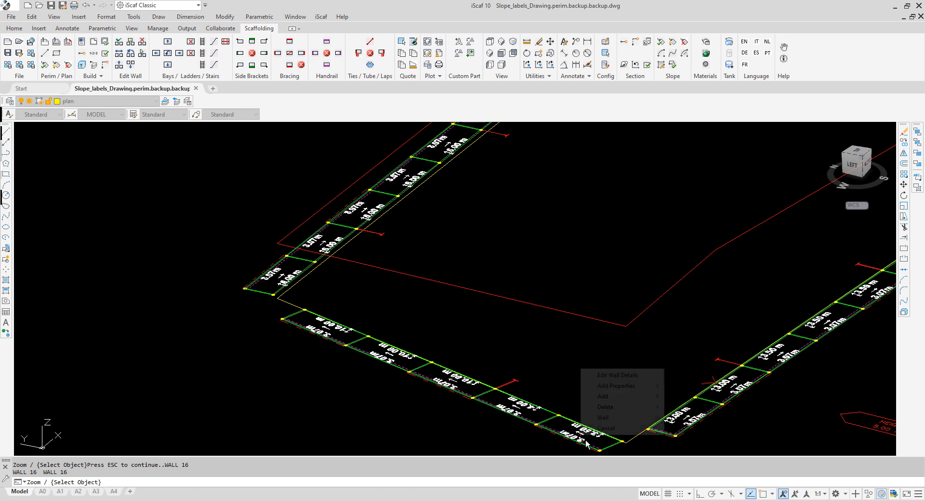
pyautogui.click(609, 375)
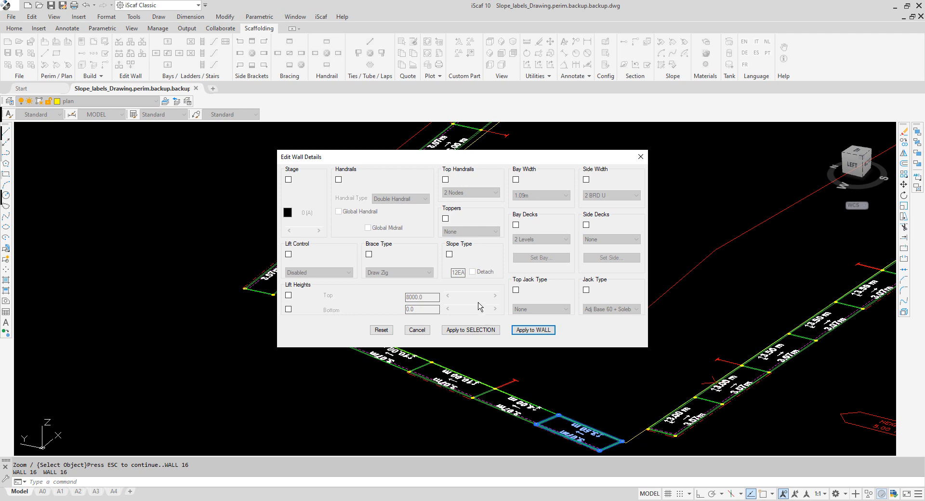
pyautogui.click(423, 336)
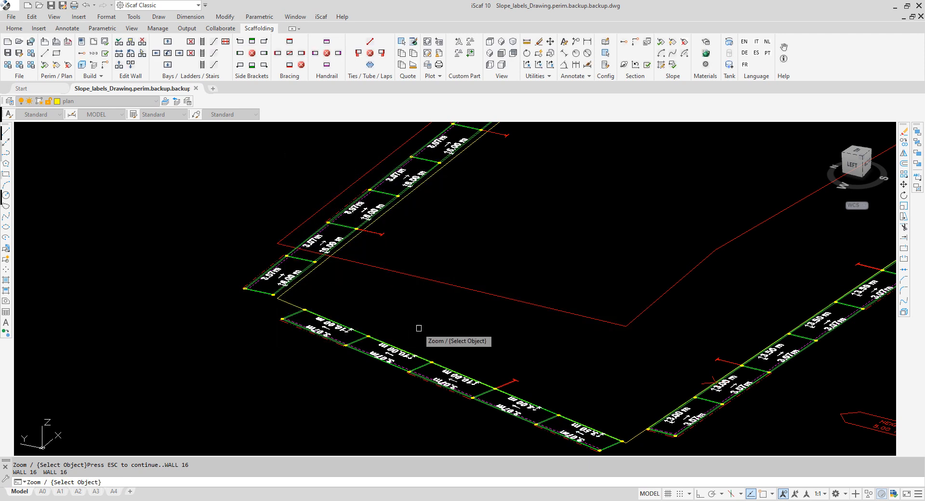
# Build the 3D scaffold from the plan, declining the plan drawing backup
pyautogui.moveTo(205, 128); pyautogui.dragTo(196, 171, button='middle')
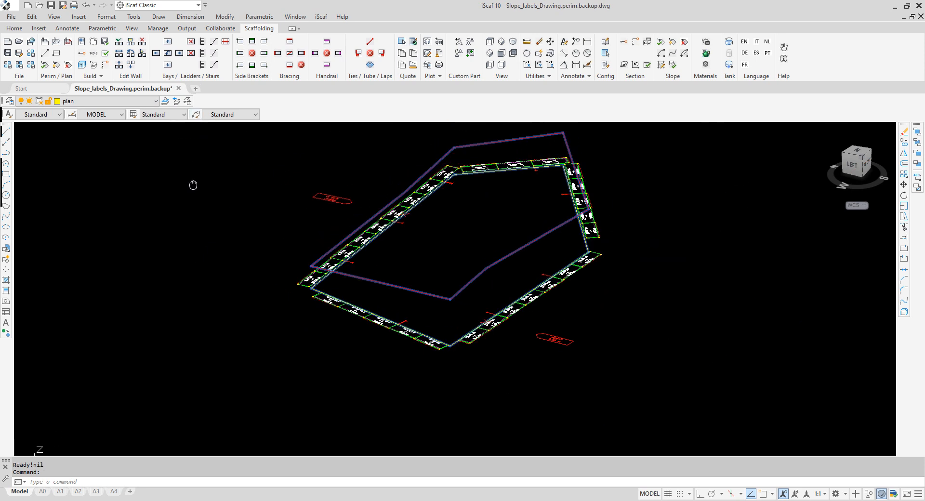
pyautogui.click(89, 70)
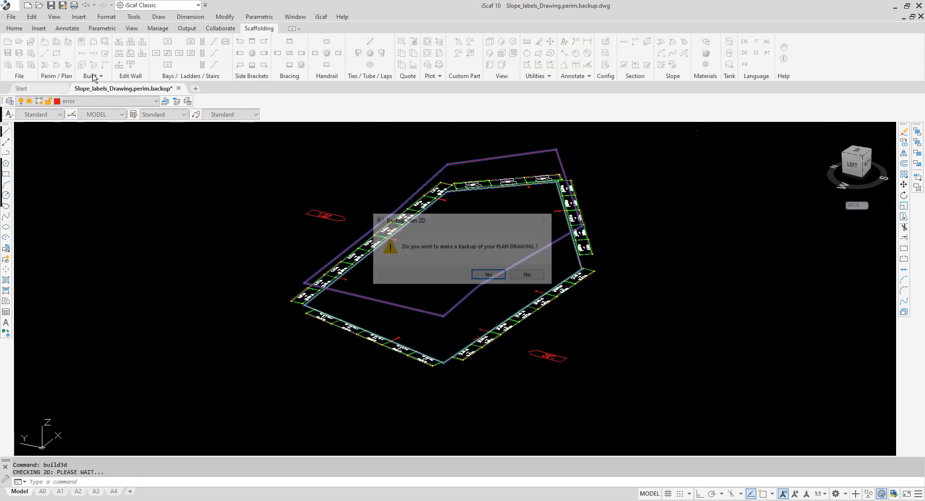
pyautogui.click(519, 285)
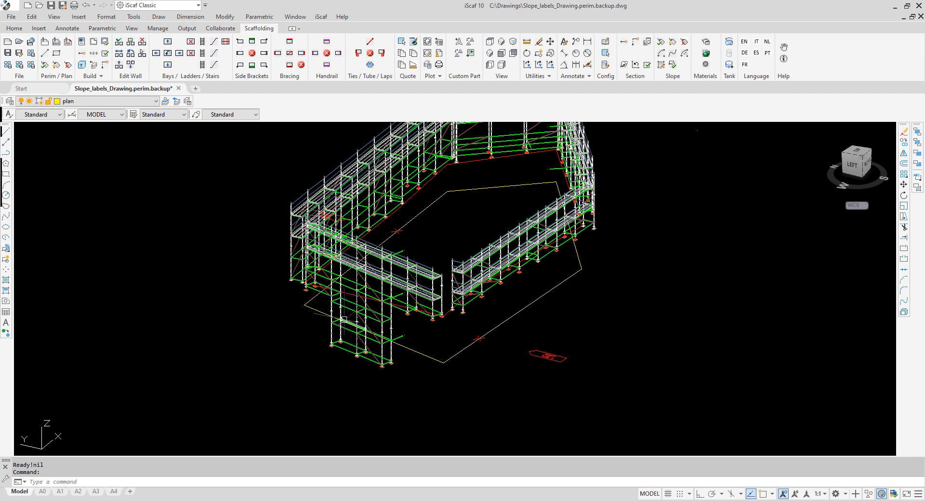
pyautogui.scroll(2, 412, 319)
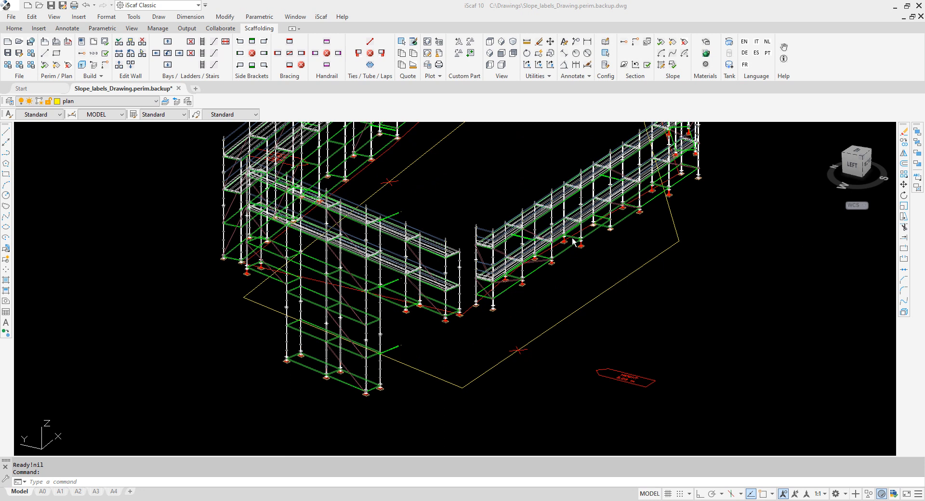
# Create a solid building 8000.0 high using the Auto Building option that finds the first closed perimeter
pyautogui.click(100, 76)
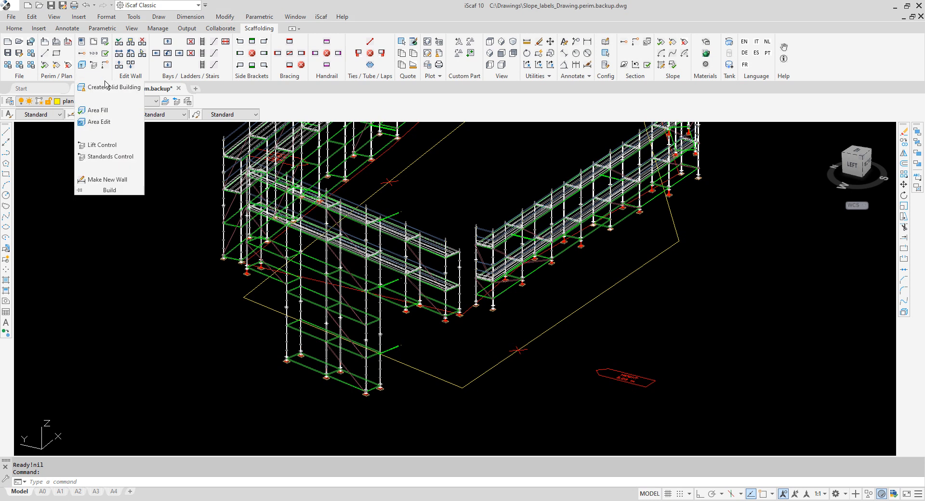
pyautogui.click(107, 87)
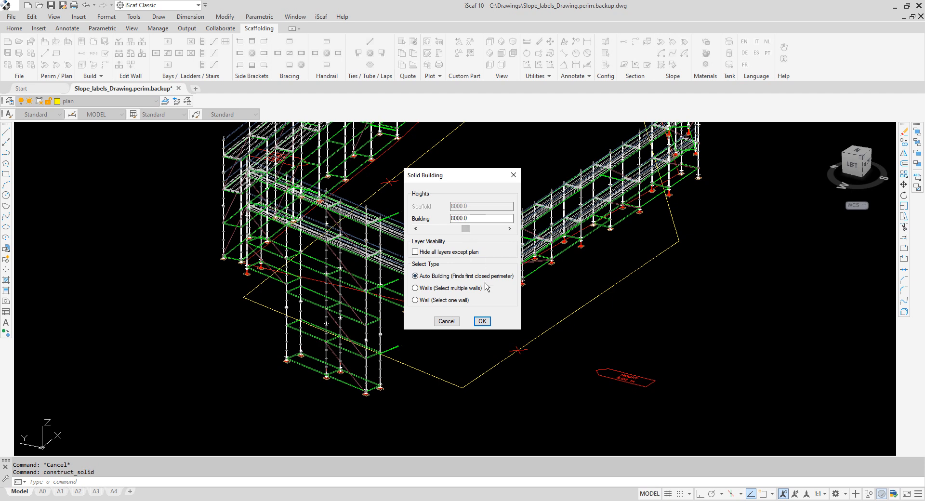
pyautogui.click(487, 321)
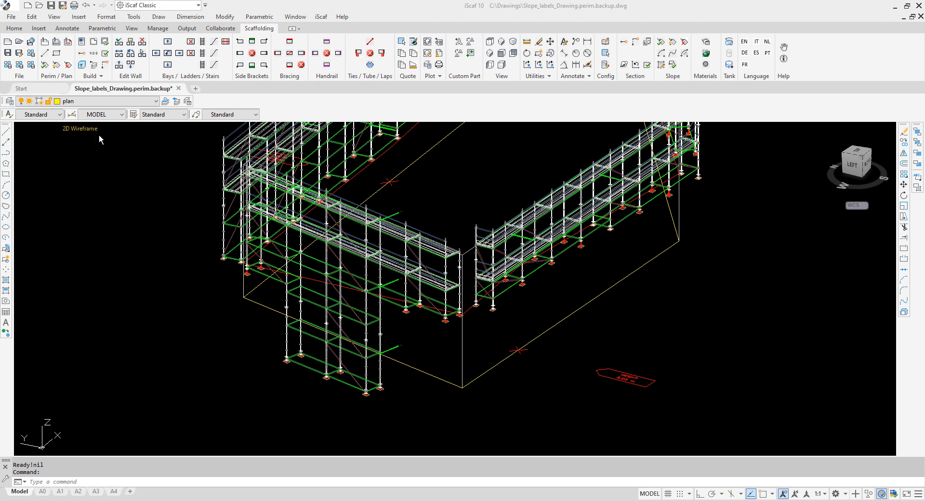
# Display the model in the Conceptual visual style and inspect the detached bays' lower legs against the slope line from the side
pyautogui.click(91, 131)
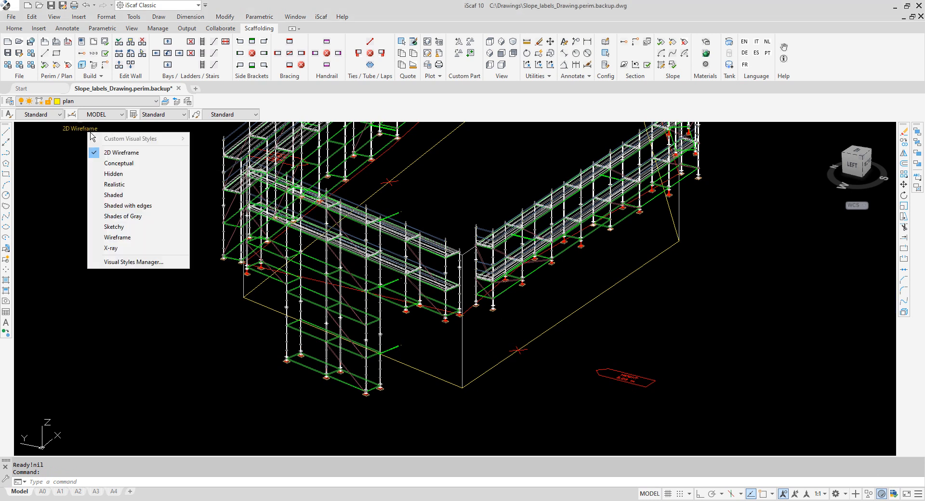
pyautogui.click(105, 164)
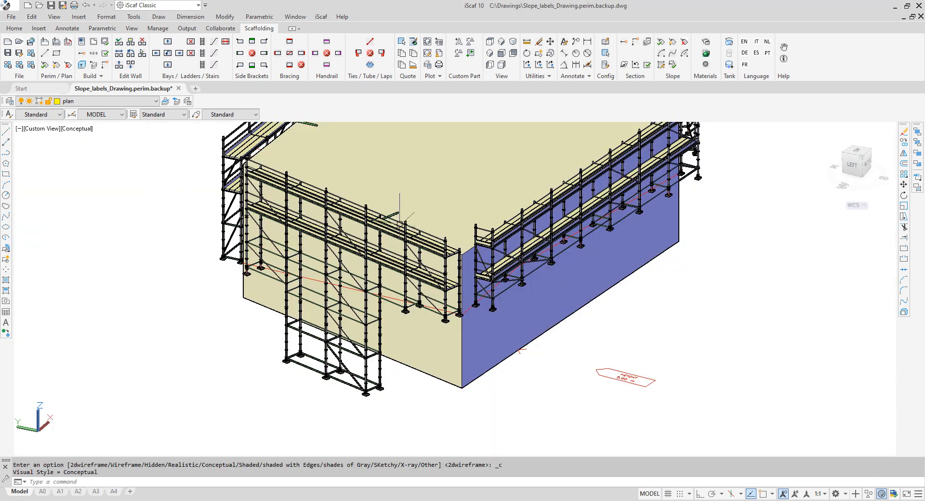
pyautogui.scroll(-2, 405, 221)
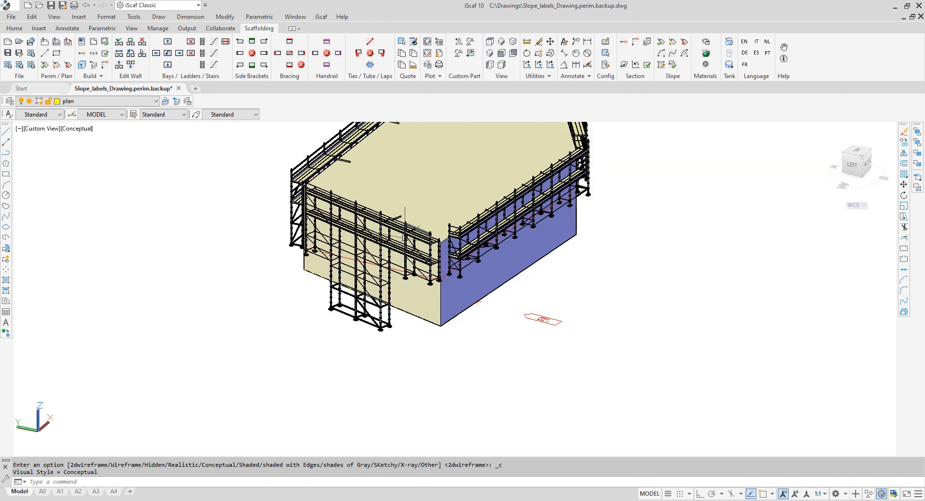
pyautogui.moveTo(423, 262)
pyautogui.mouseDown(button='middle')
pyautogui.moveTo(394, 330)
pyautogui.moveTo(414, 339)
pyautogui.moveTo(473, 312)
pyautogui.moveTo(477, 321)
pyautogui.moveTo(554, 311)
pyautogui.mouseUp(button='middle')
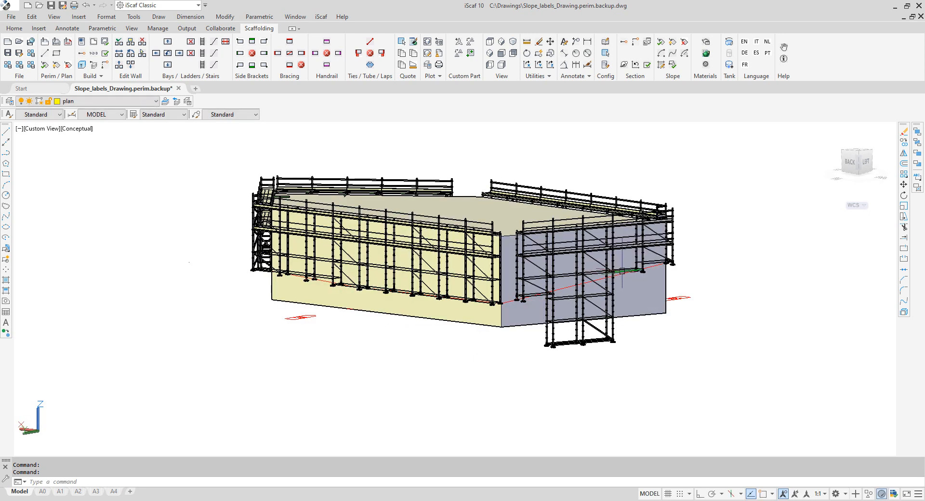
pyautogui.scroll(4, 622, 271)
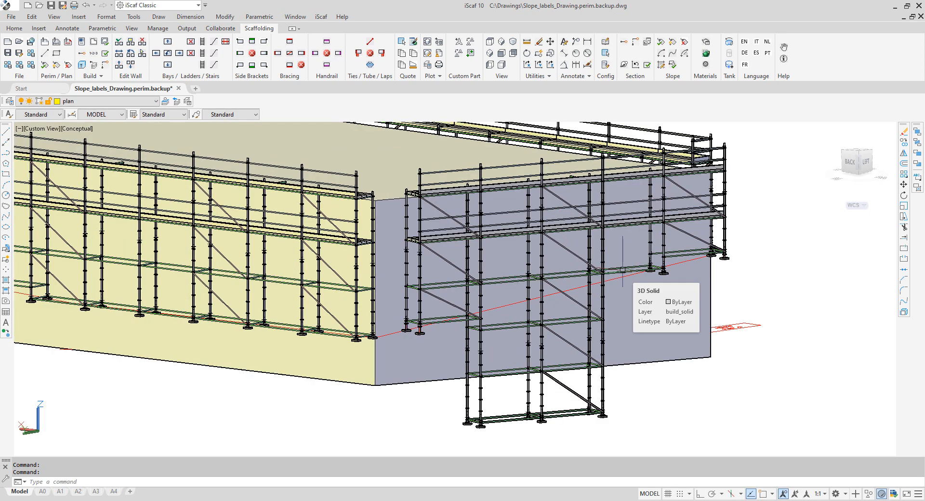
pyautogui.moveTo(848, 360); pyautogui.dragTo(632, 374, button='middle')
pyautogui.moveTo(606, 375); pyautogui.dragTo(578, 372)
pyautogui.press('Escape')
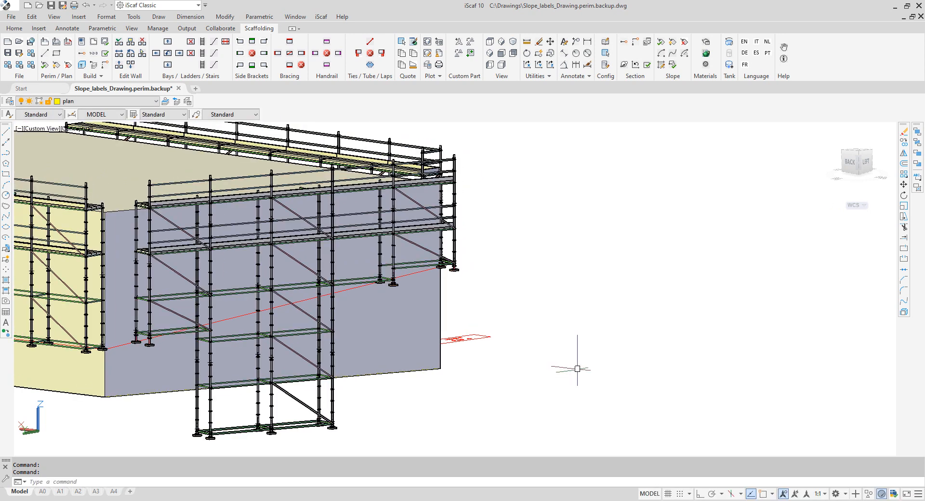